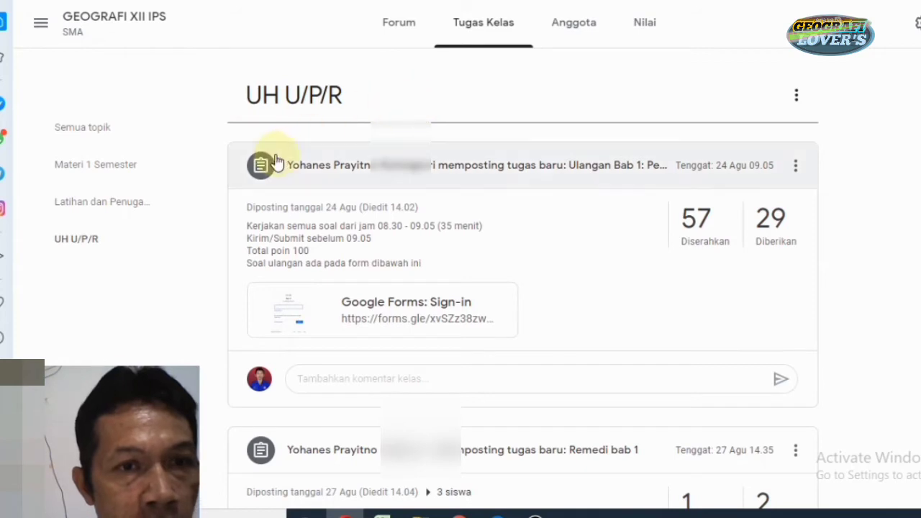
- Filter classwork to the UH U/P/R topic and open the test's 'UH 1: Pewilayahan dan Tata Ruang' quiz form
left_click(77, 247)
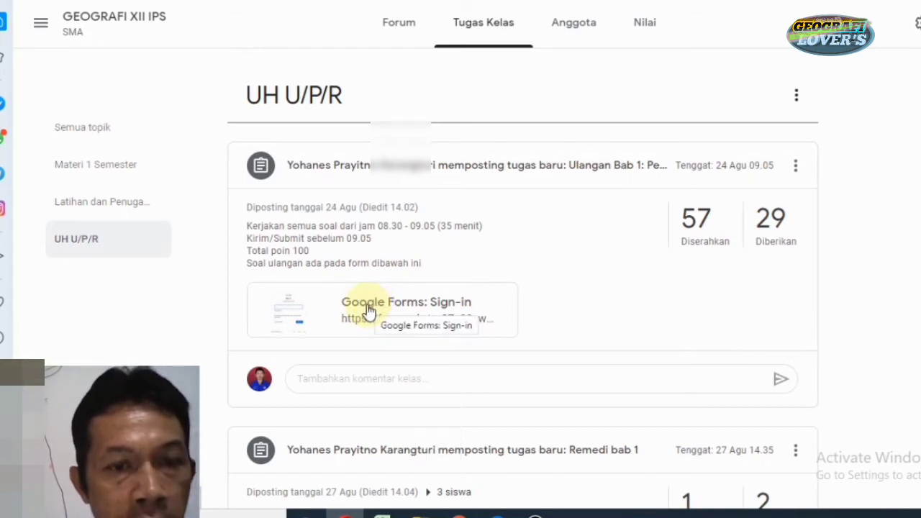
left_click(367, 310)
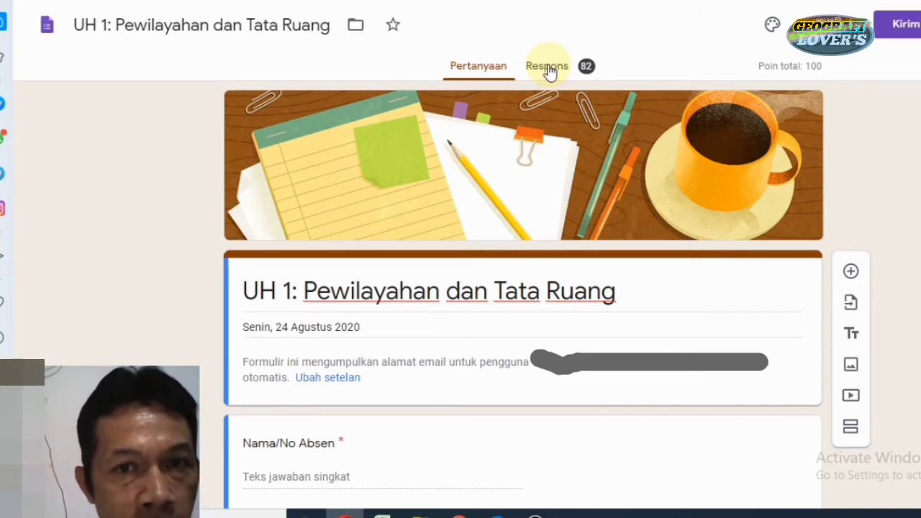
- Show the Respons summary insights: 82 responses, average 77,51, median 82, range 13–95 points
left_click(548, 70)
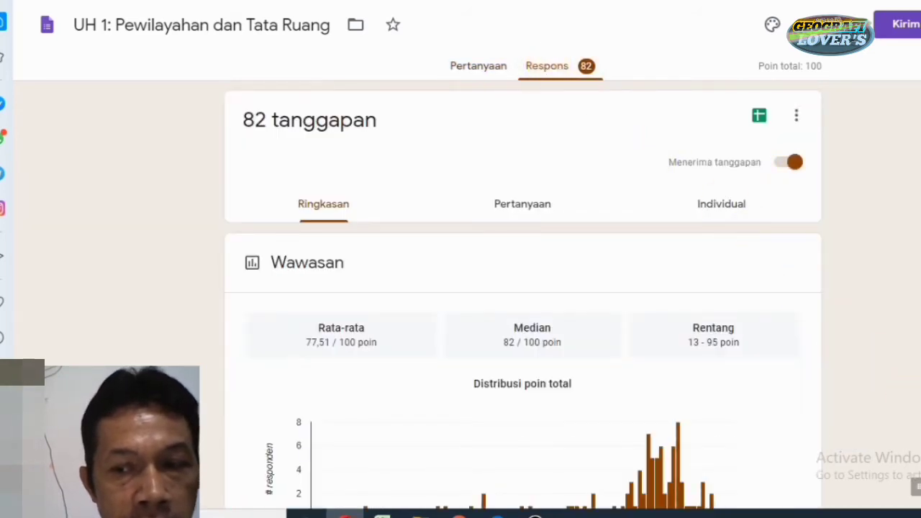
scroll(807, 351, "down", 2)
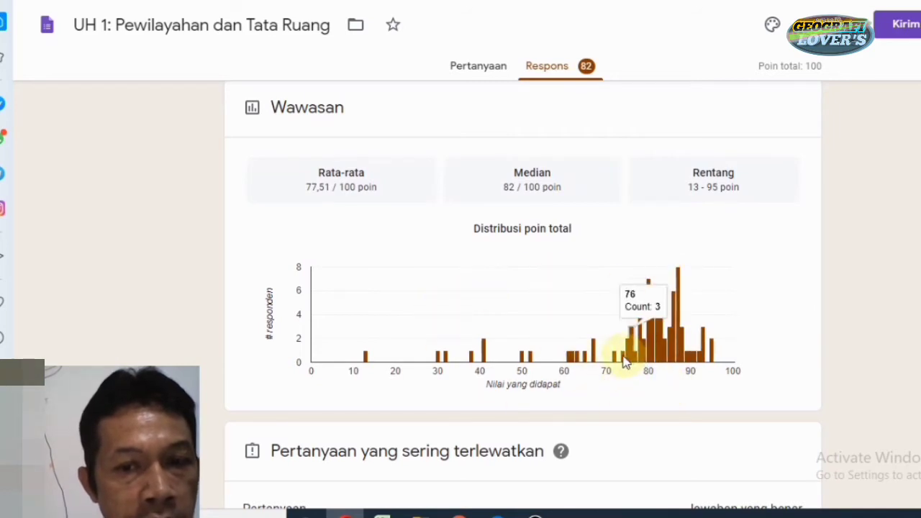
mouse_move(613, 368)
mouse_move(666, 367)
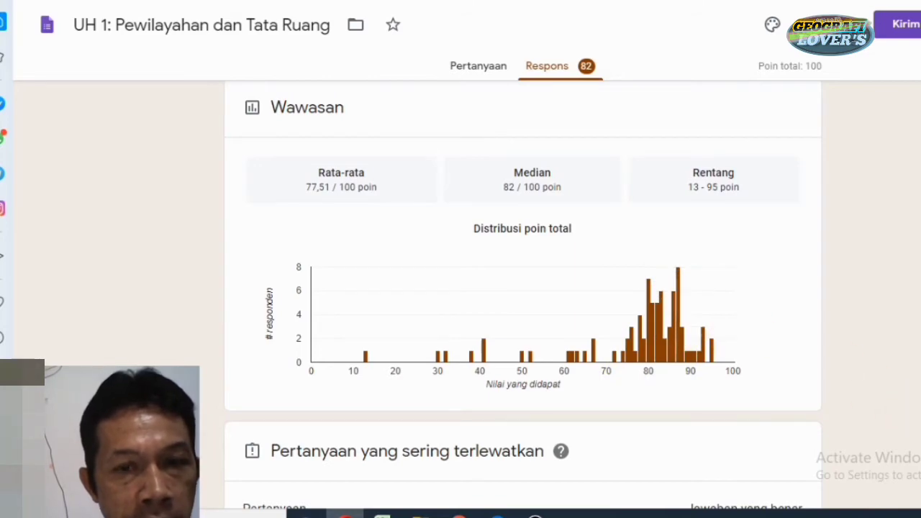
- Scroll through the score distribution chart and score list, then return to the top
scroll(522, 302, "down", 2)
scroll(523, 303, "down", 2)
scroll(523, 302, "down", 4)
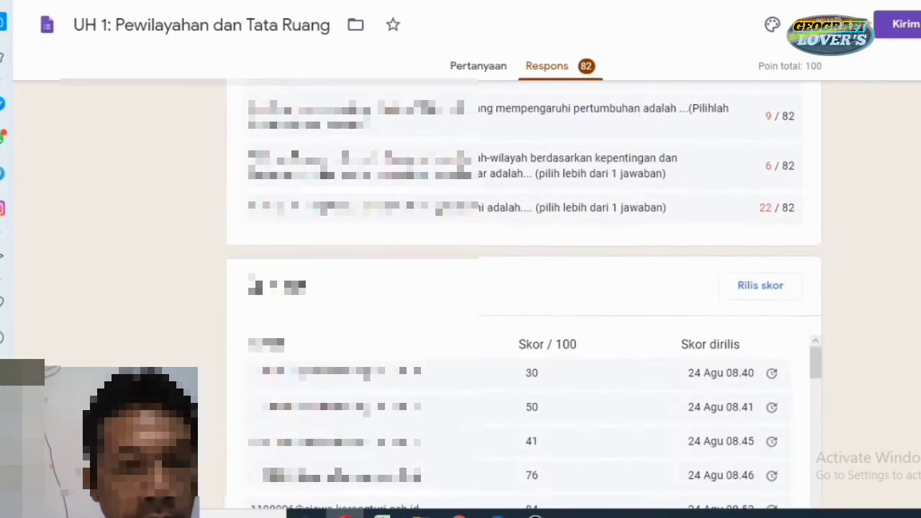
scroll(523, 302, "down", 2)
scroll(523, 302, "down", 1)
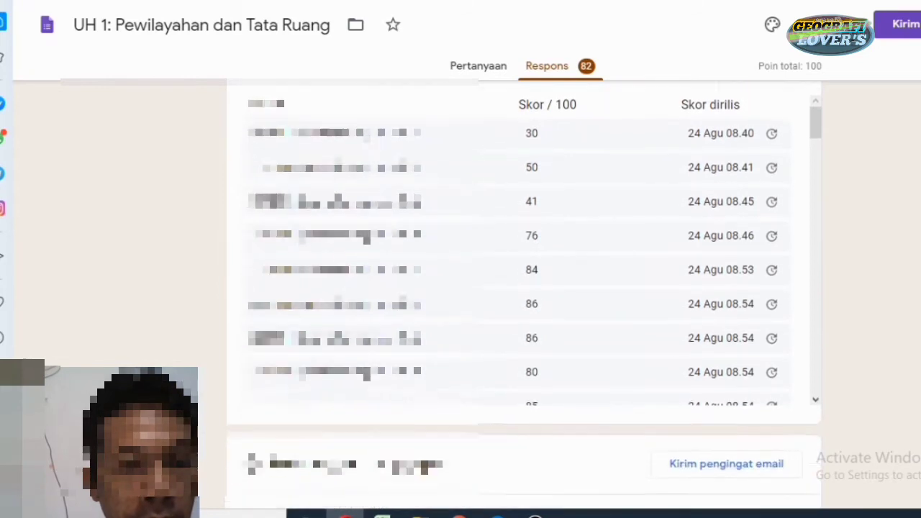
scroll(523, 302, "down", 4)
scroll(523, 302, "down", 2)
scroll(523, 302, "down", 1)
scroll(523, 302, "down", 1)
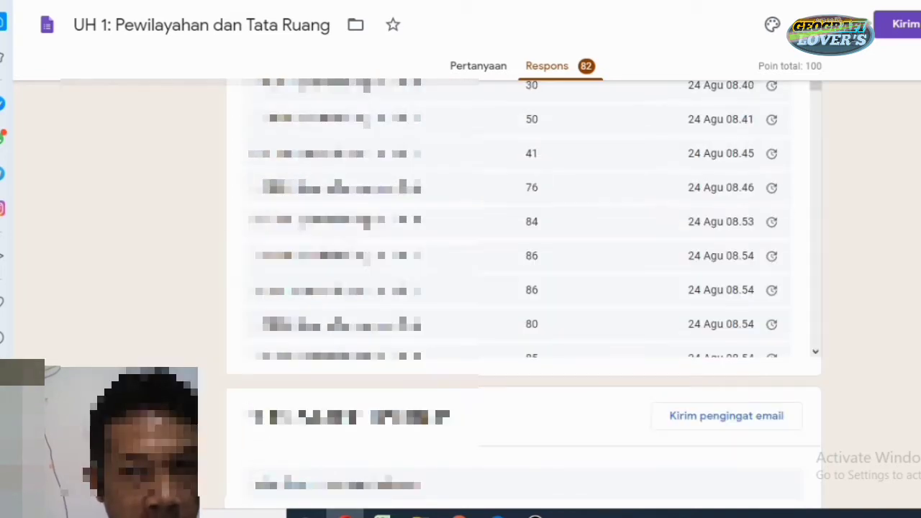
scroll(522, 288, "up", 10)
scroll(522, 288, "up", 5)
scroll(522, 288, "up", 3)
scroll(522, 288, "up", 2)
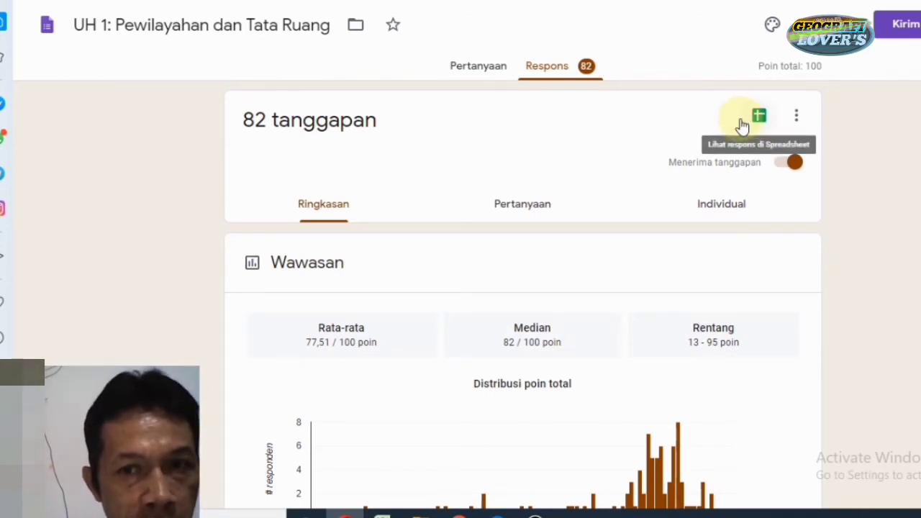
- Open the responses in the linked 'UH 1: Pewilayahan dan Tata Ruang (Respons)' spreadsheet
left_click(760, 121)
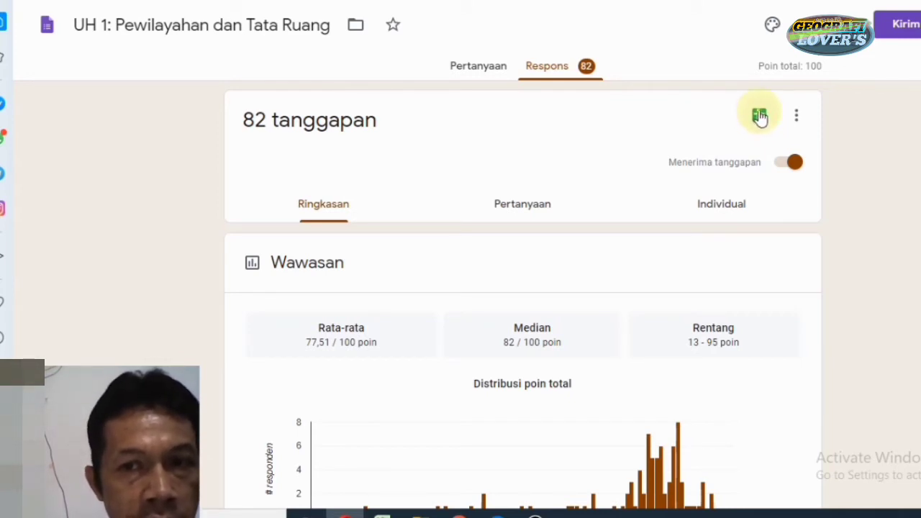
left_click(759, 119)
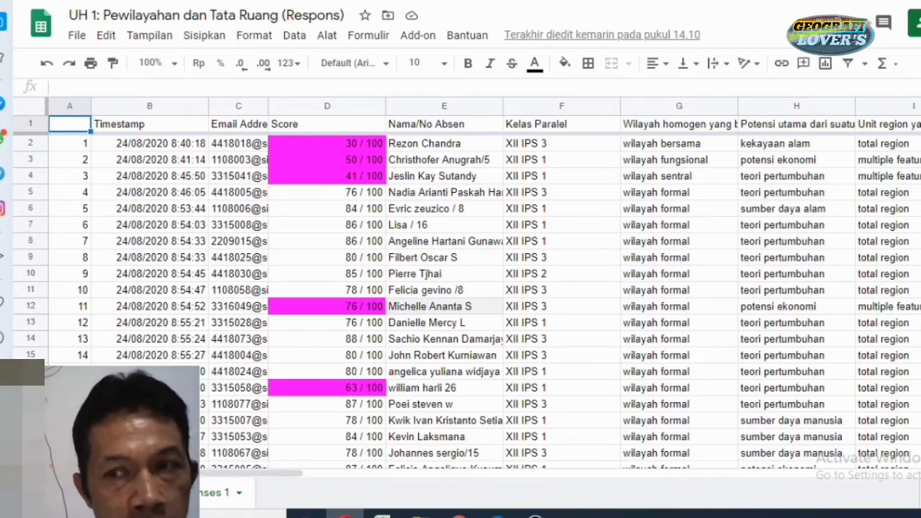
scroll(474, 304, "down", 2)
scroll(473, 304, "down", 4)
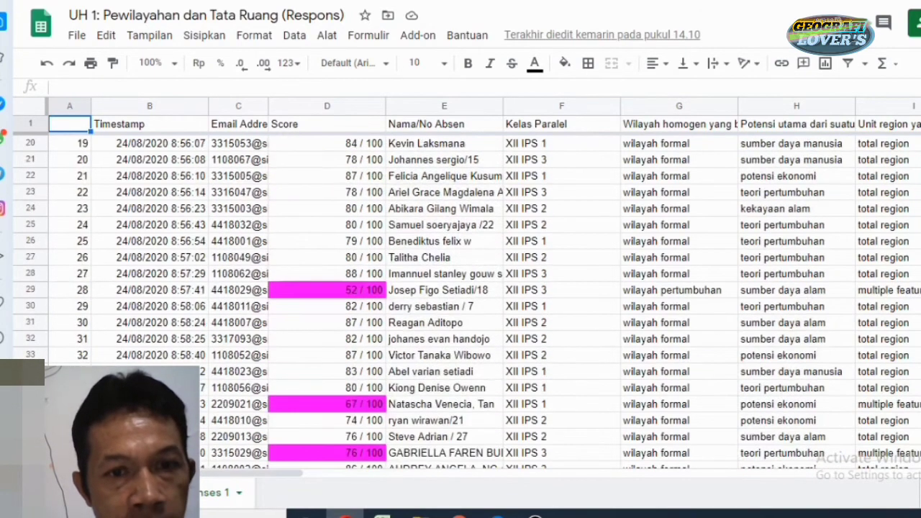
scroll(474, 305, "down", 4)
scroll(474, 304, "down", 4)
scroll(473, 304, "up", 3)
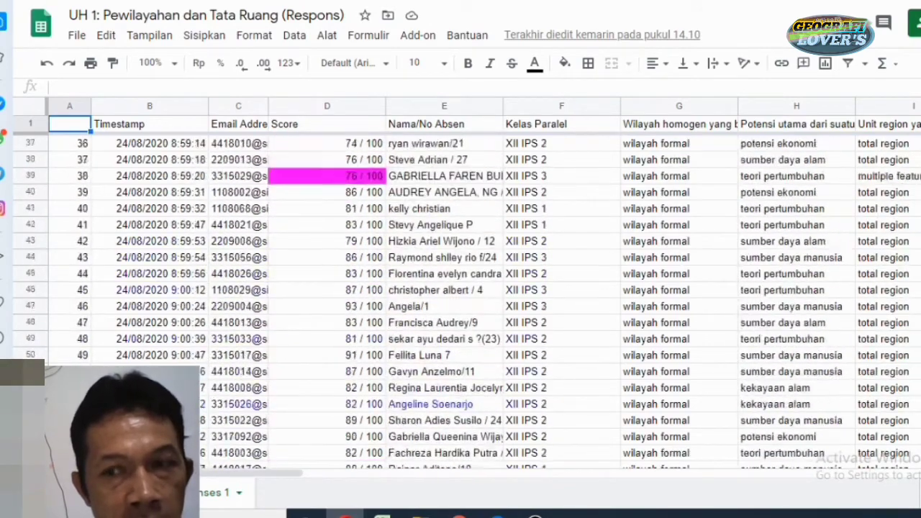
scroll(474, 304, "up", 8)
scroll(473, 304, "up", 1)
scroll(473, 304, "up", 1)
scroll(473, 305, "up", 1)
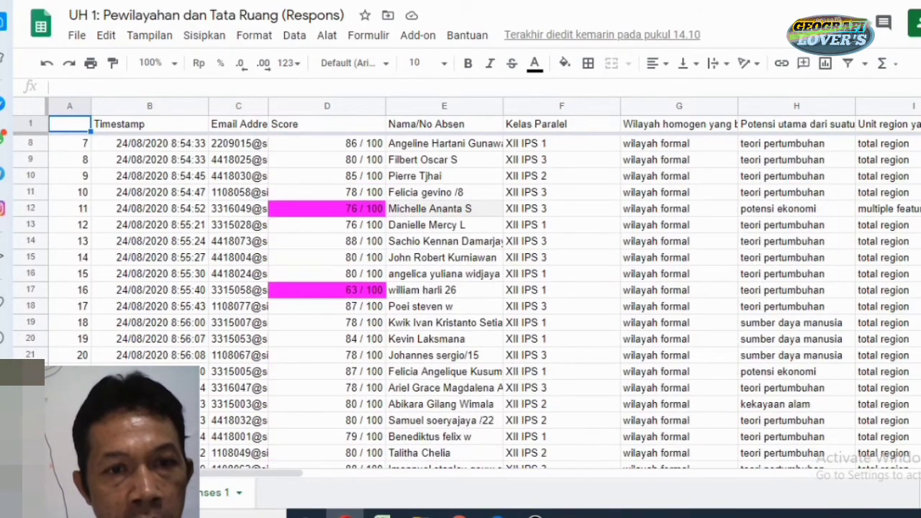
scroll(473, 304, "up", 2)
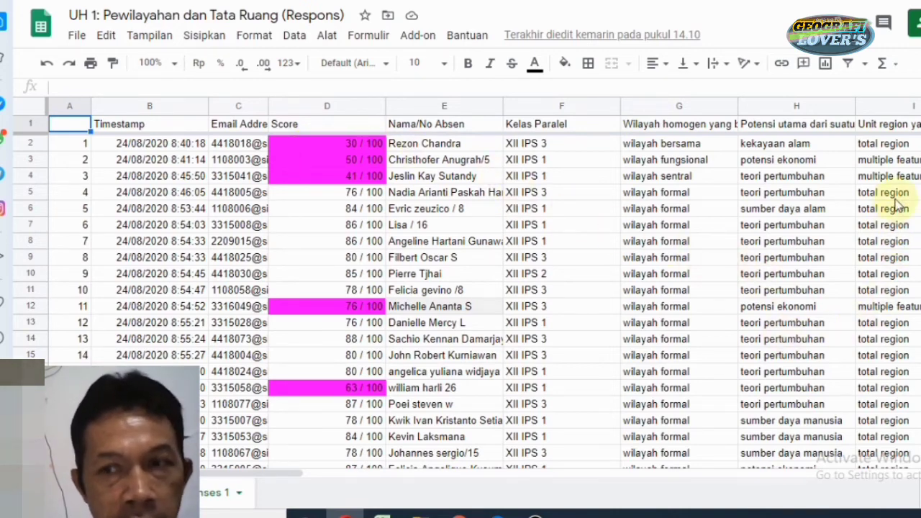
- Scroll down the response spreadsheet to review the last students' score rows
scroll(460, 288, "down", 2)
scroll(460, 288, "down", 7)
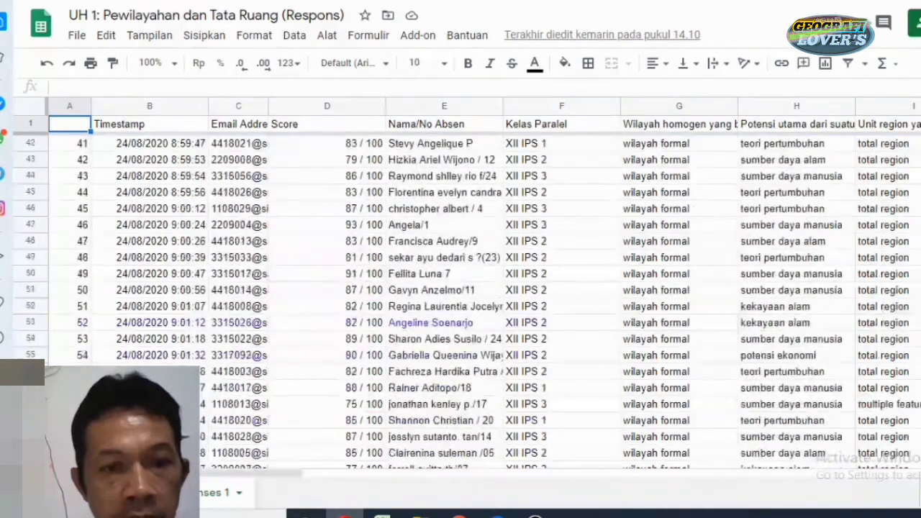
scroll(461, 288, "down", 10)
scroll(460, 288, "up", 3)
scroll(461, 287, "up", 2)
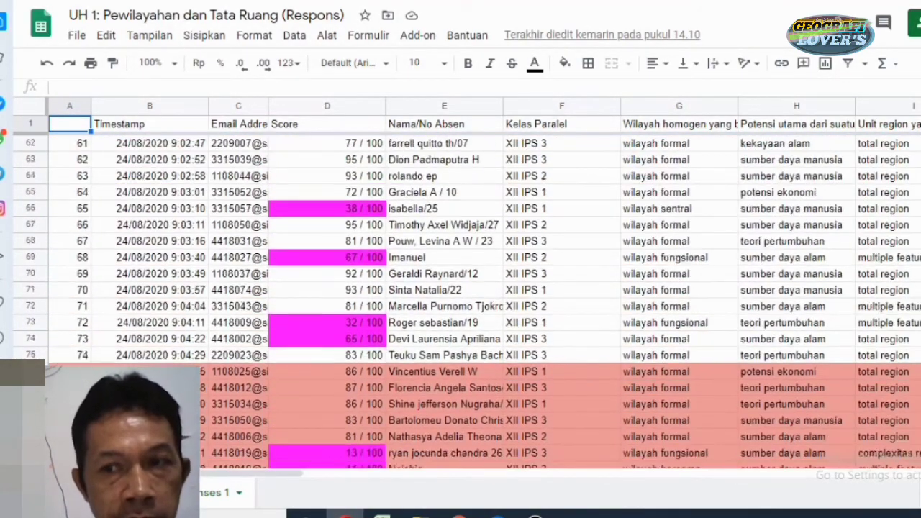
scroll(460, 288, "down", 2)
scroll(460, 288, "down", 2)
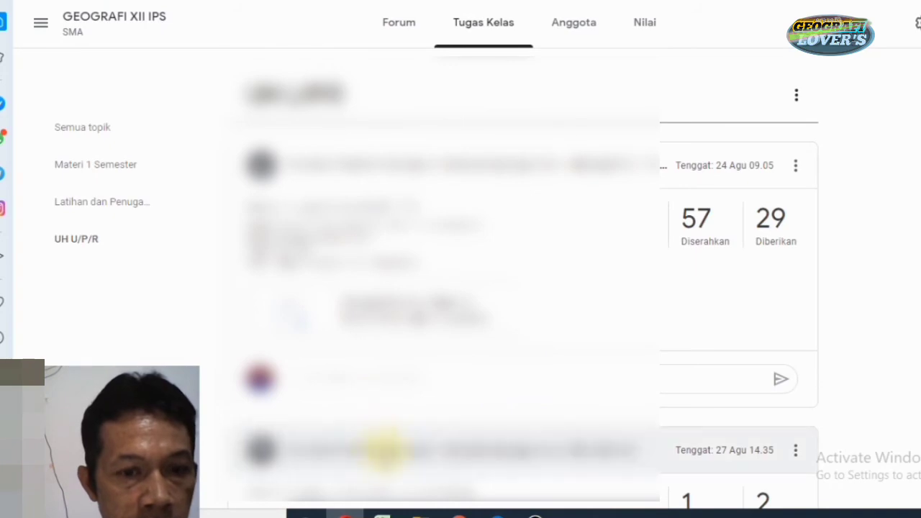
scroll(581, 374, "down", 3)
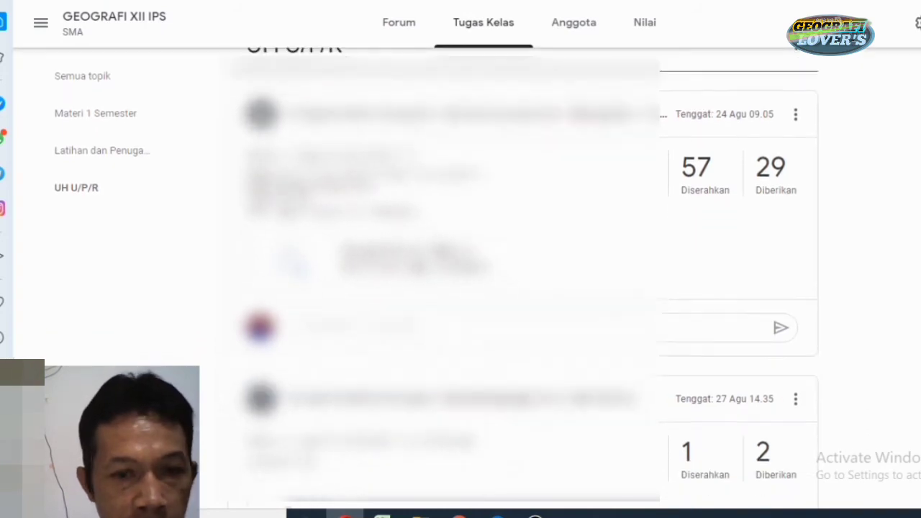